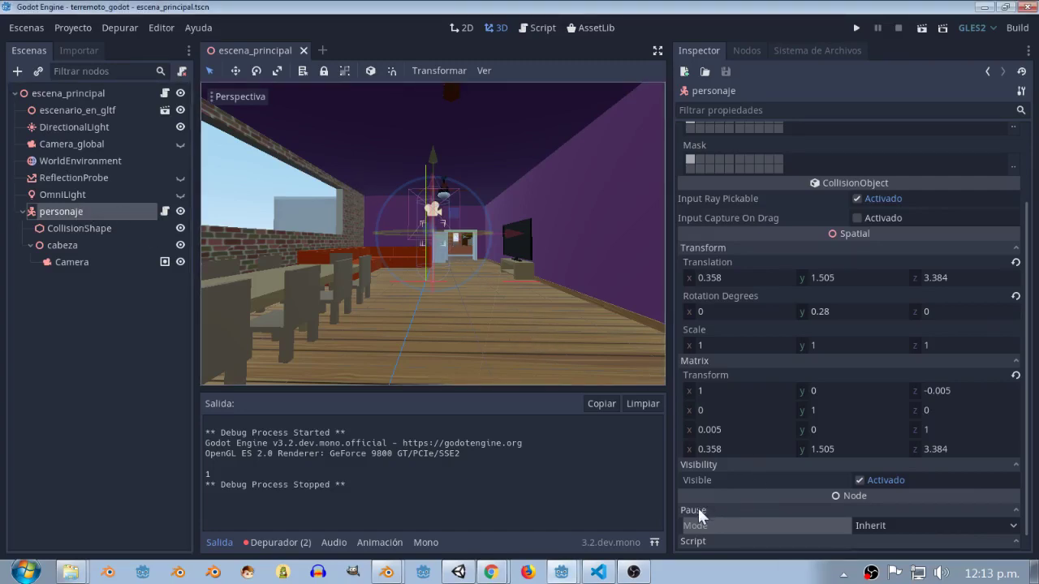
Check personaje's pause mode options, keep it on Inherit, and bring up the pausing docs in Chrome
{"action": "scroll", "coordinate": [422, 316], "scroll_direction": "up", "scroll_amount": 2}
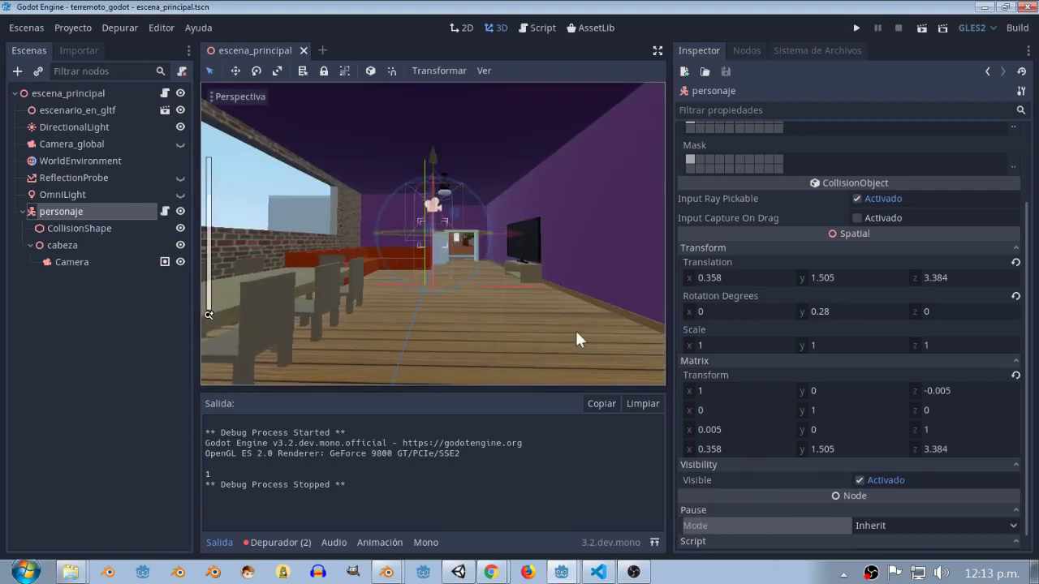
{"action": "left_click", "coordinate": [689, 509]}
{"action": "left_click", "coordinate": [692, 508]}
{"action": "left_click", "coordinate": [870, 525]}
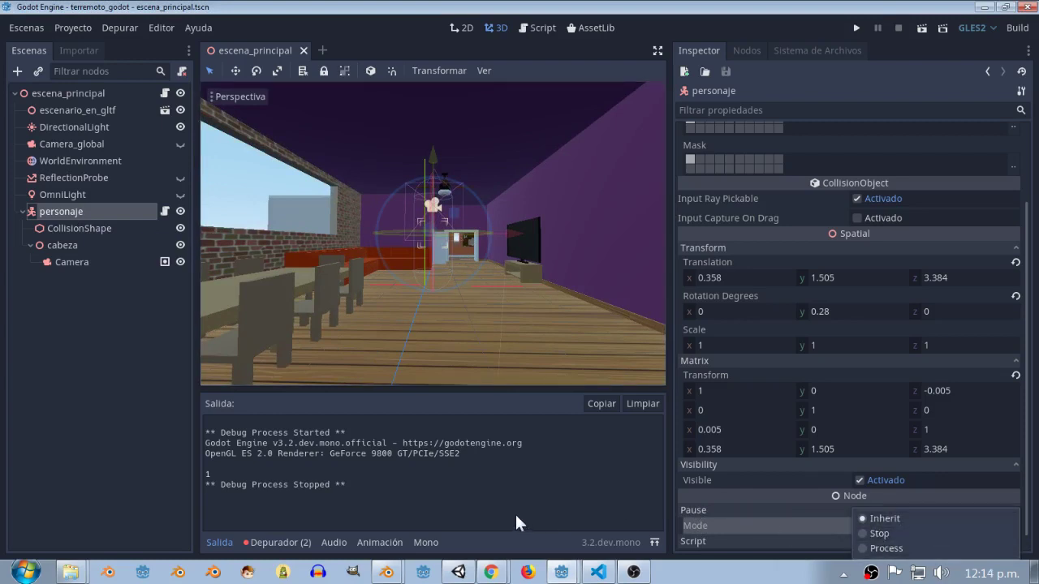
{"action": "left_click", "coordinate": [402, 508]}
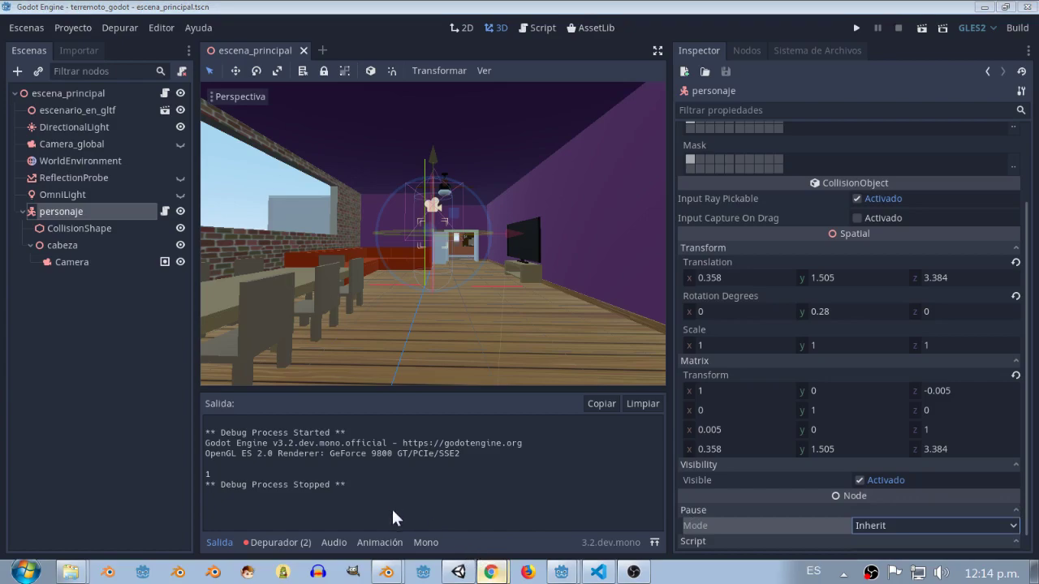
{"action": "left_click", "coordinate": [491, 572]}
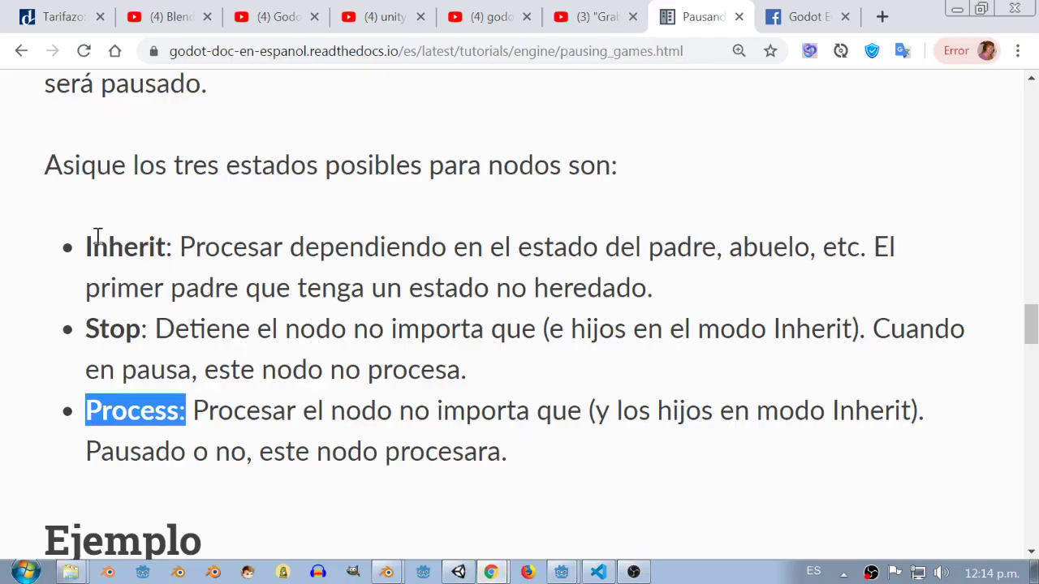
Highlight the docs' Inherit, Stop and Process descriptions, then return to the Godot editor
{"action": "left_click_drag", "start_coordinate": [89, 250], "coordinate": [718, 251]}
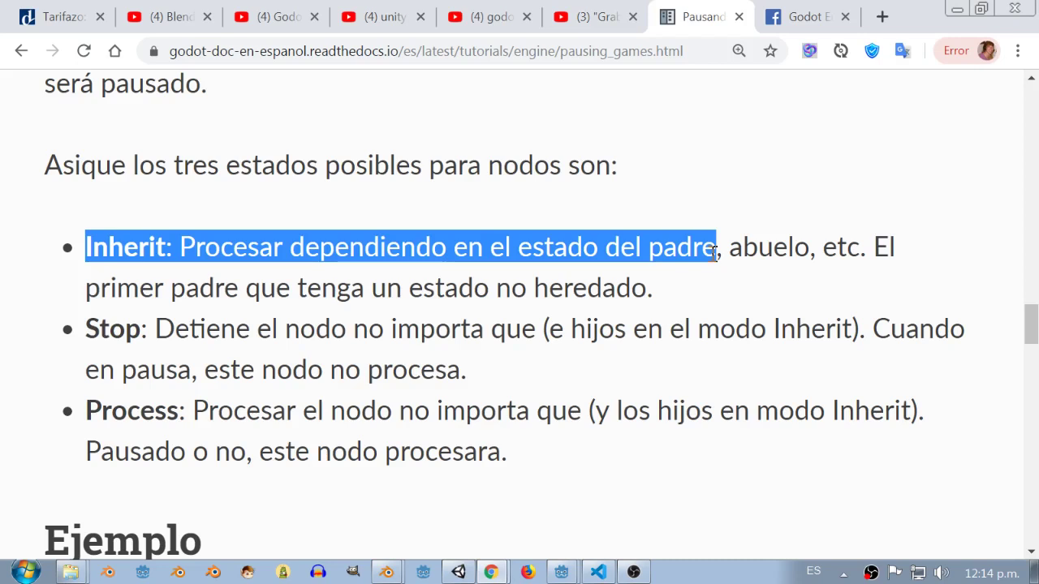
{"action": "left_click_drag", "start_coordinate": [82, 328], "coordinate": [150, 328]}
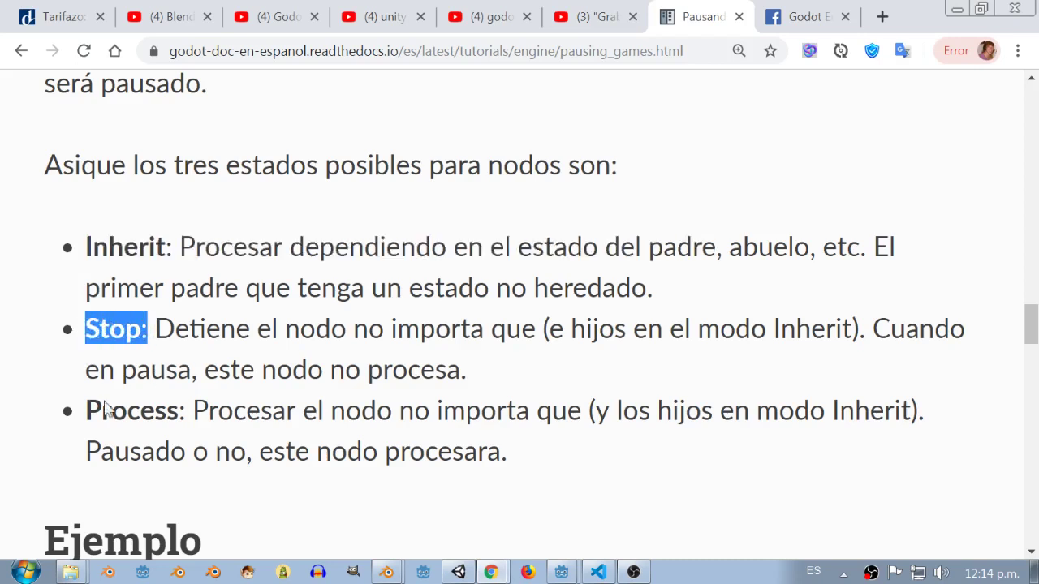
{"action": "left_click_drag", "start_coordinate": [84, 410], "coordinate": [187, 409]}
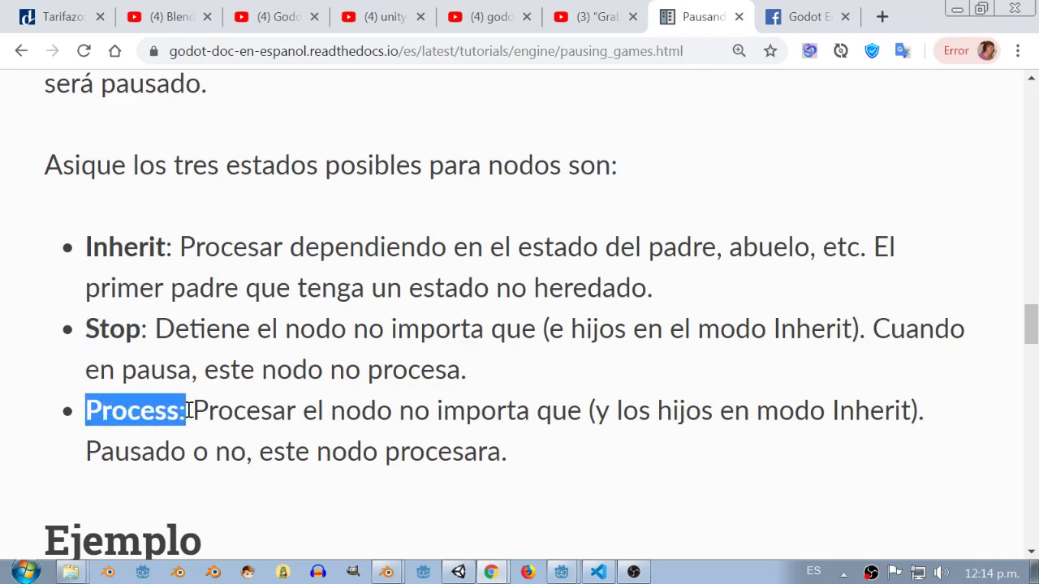
{"action": "left_click", "coordinate": [561, 572]}
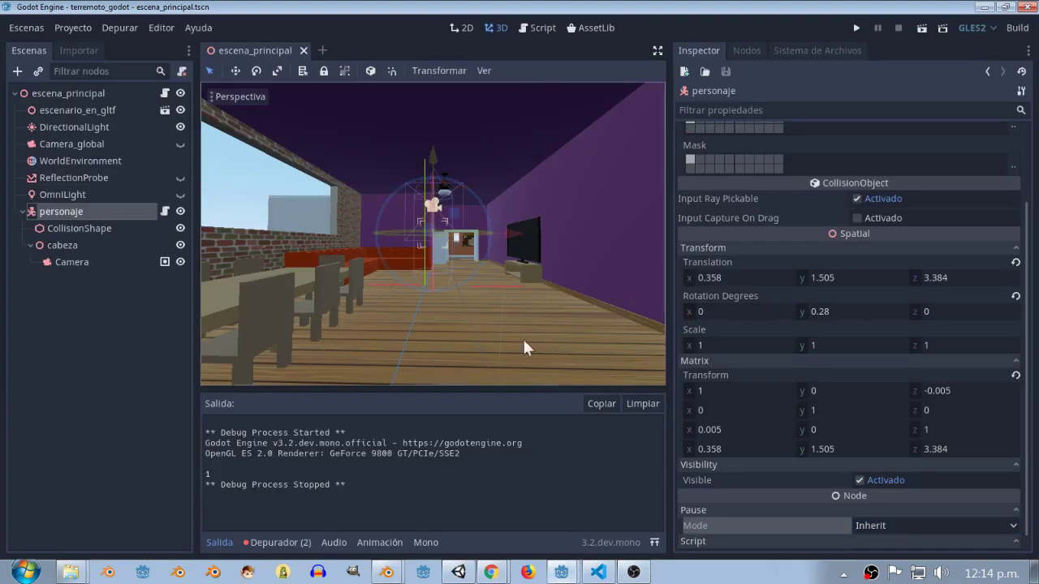
Compare the Pause Mode of escena_principal and personaje, then open escena_principal.cs from the root node
{"action": "left_click", "coordinate": [51, 93]}
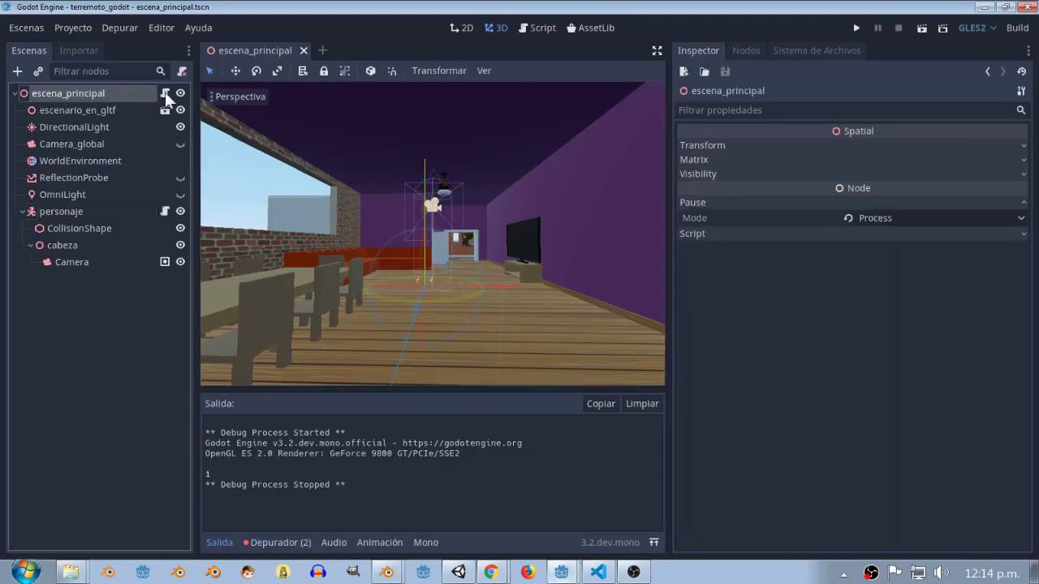
{"action": "double_click", "coordinate": [85, 91]}
{"action": "left_click", "coordinate": [116, 350]}
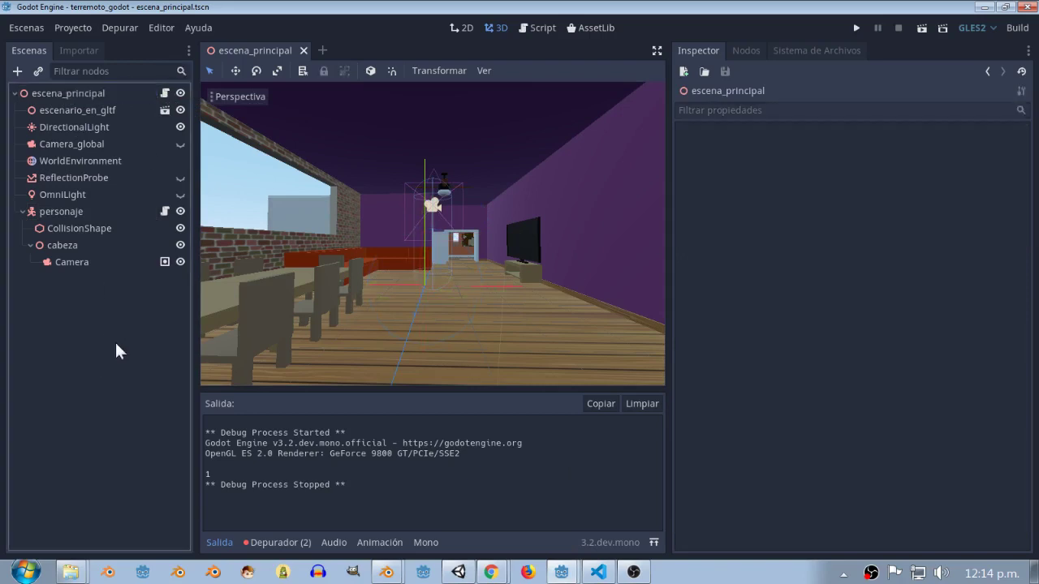
{"action": "left_click", "coordinate": [61, 211]}
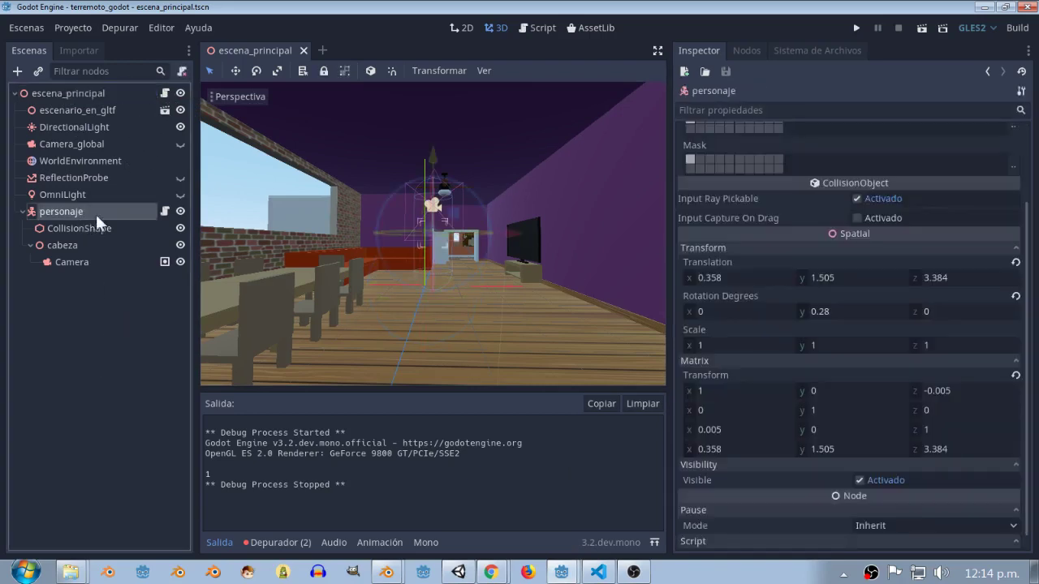
{"action": "left_click", "coordinate": [161, 95]}
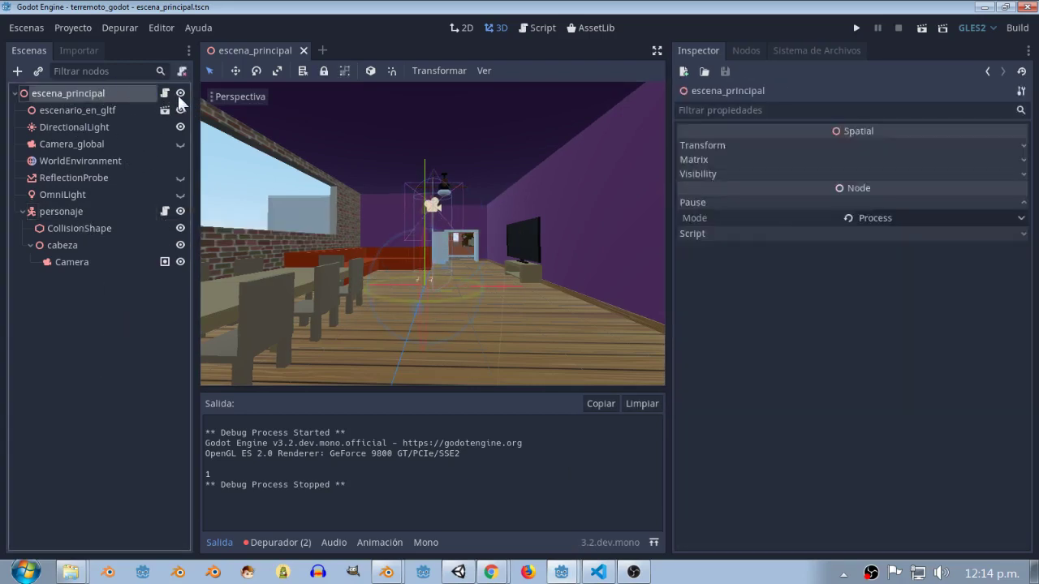
{"action": "left_click", "coordinate": [164, 94]}
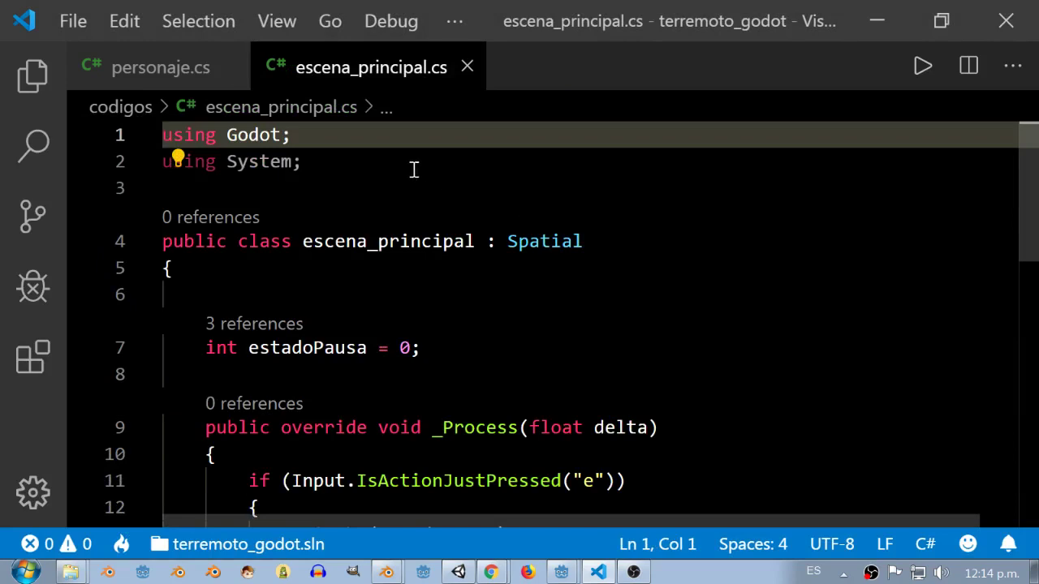
Scroll escena_principal.cs to the GetTree().Paused switch, then go back to Godot's Proyecto menu
{"action": "scroll", "coordinate": [600, 232], "scroll_direction": "down", "scroll_amount": 3}
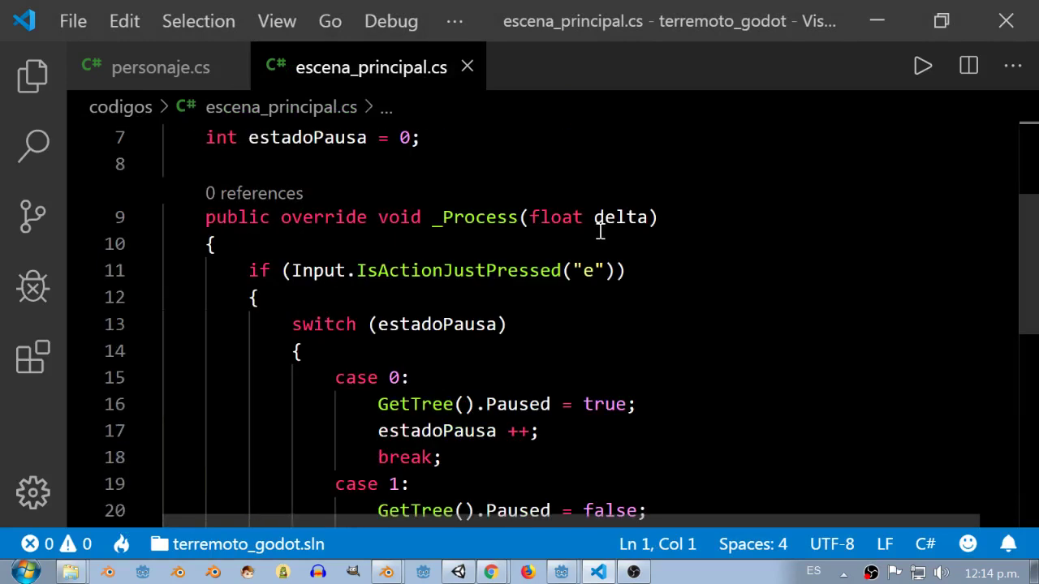
{"action": "scroll", "coordinate": [600, 232], "scroll_direction": "down", "scroll_amount": 3}
{"action": "scroll", "coordinate": [599, 232], "scroll_direction": "up", "scroll_amount": 1}
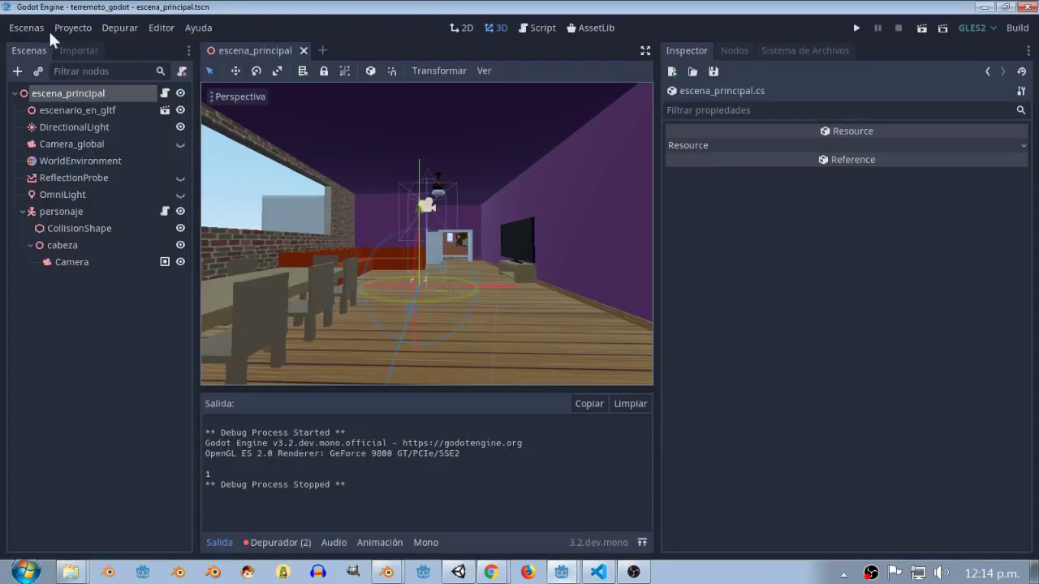
{"action": "left_click", "coordinate": [66, 28]}
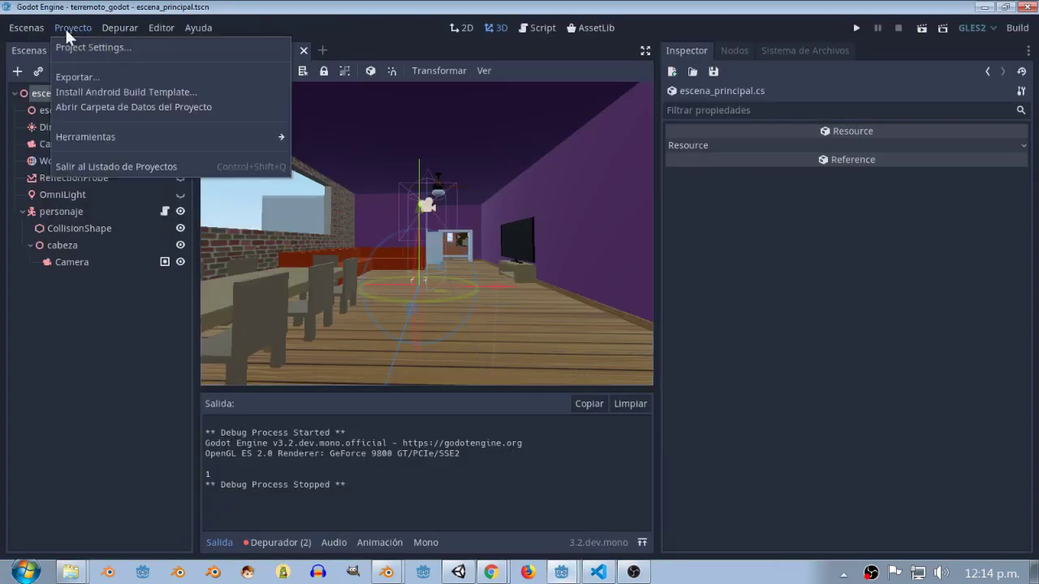
Verify in the Input Map that action e is mapped to the E key, then return to VS Code
{"action": "left_click", "coordinate": [82, 47]}
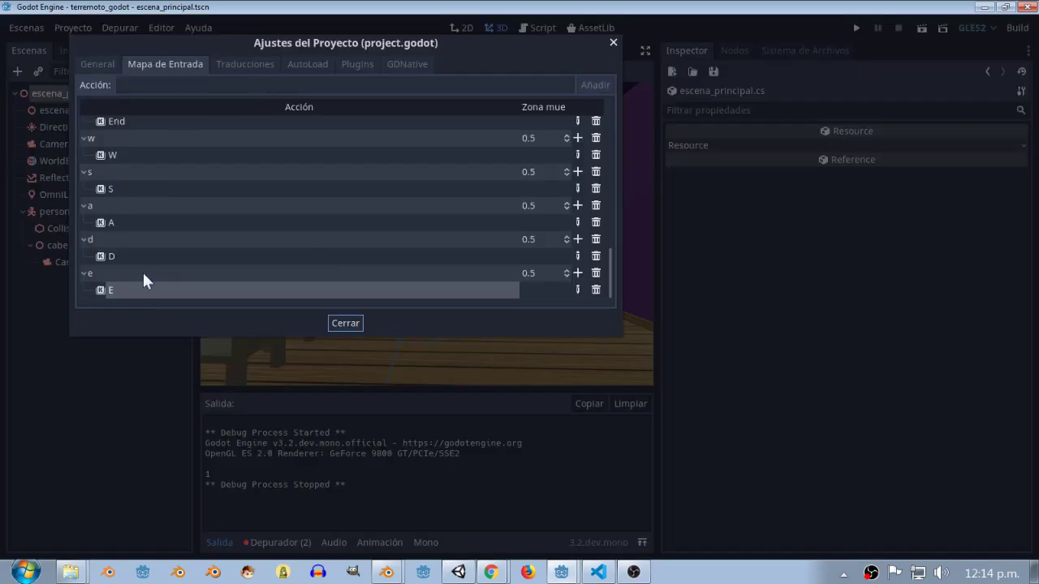
{"action": "left_click", "coordinate": [613, 42]}
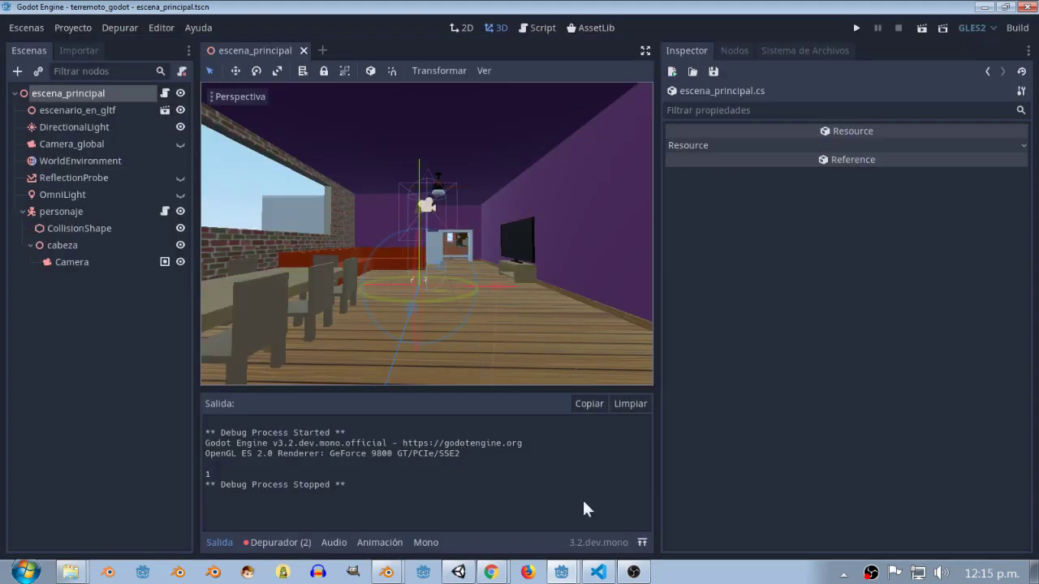
{"action": "left_click", "coordinate": [566, 572]}
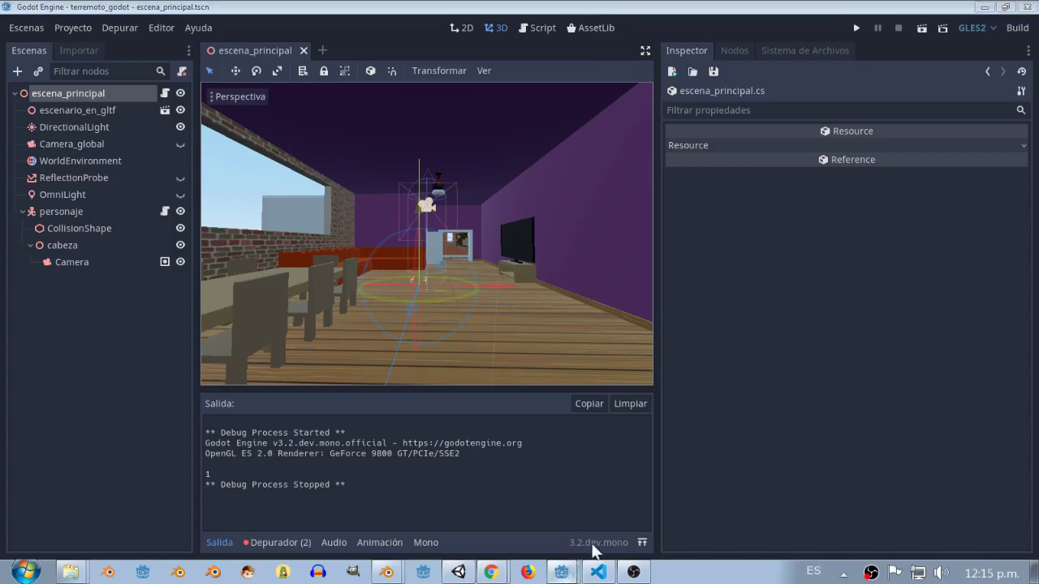
{"action": "left_click", "coordinate": [598, 572]}
{"action": "scroll", "coordinate": [589, 198], "scroll_direction": "up", "scroll_amount": 3}
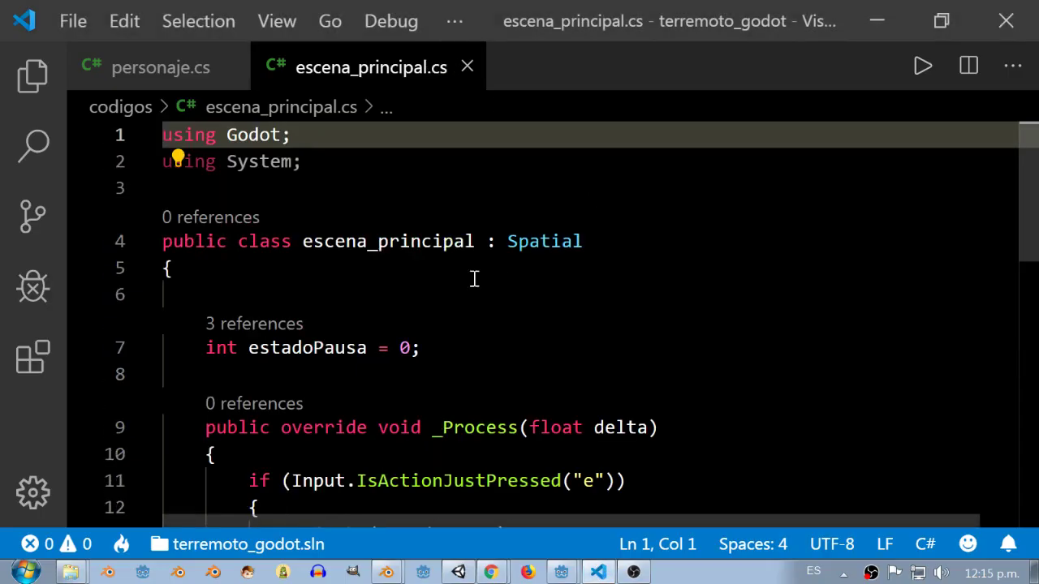
Review the estadoPausa declaration, the e key check on line 11, and the switch block
{"action": "left_click_drag", "start_coordinate": [201, 347], "coordinate": [489, 352]}
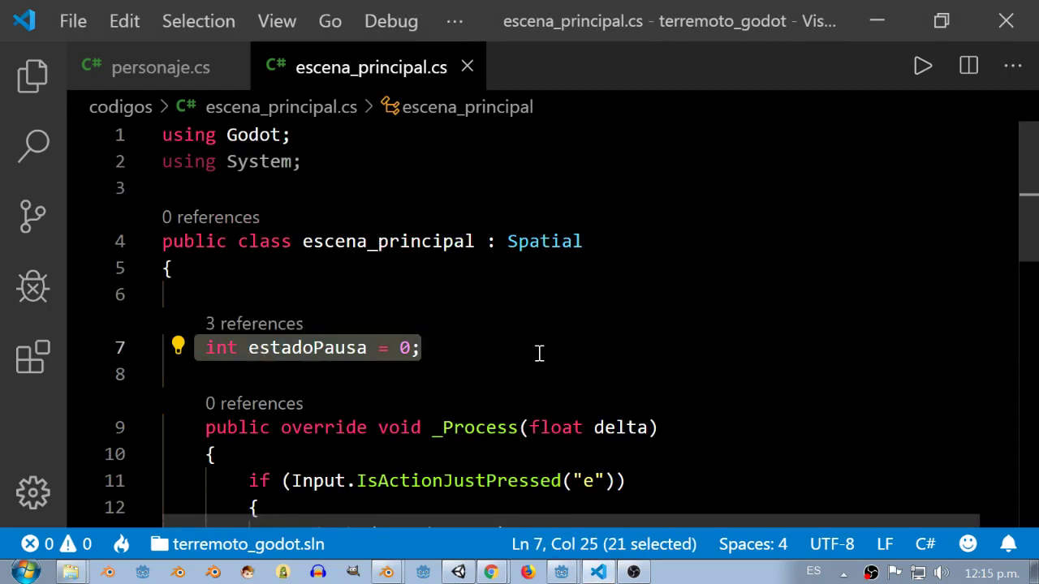
{"action": "scroll", "coordinate": [708, 352], "scroll_direction": "down", "scroll_amount": 1}
{"action": "left_click_drag", "start_coordinate": [235, 375], "coordinate": [648, 376]}
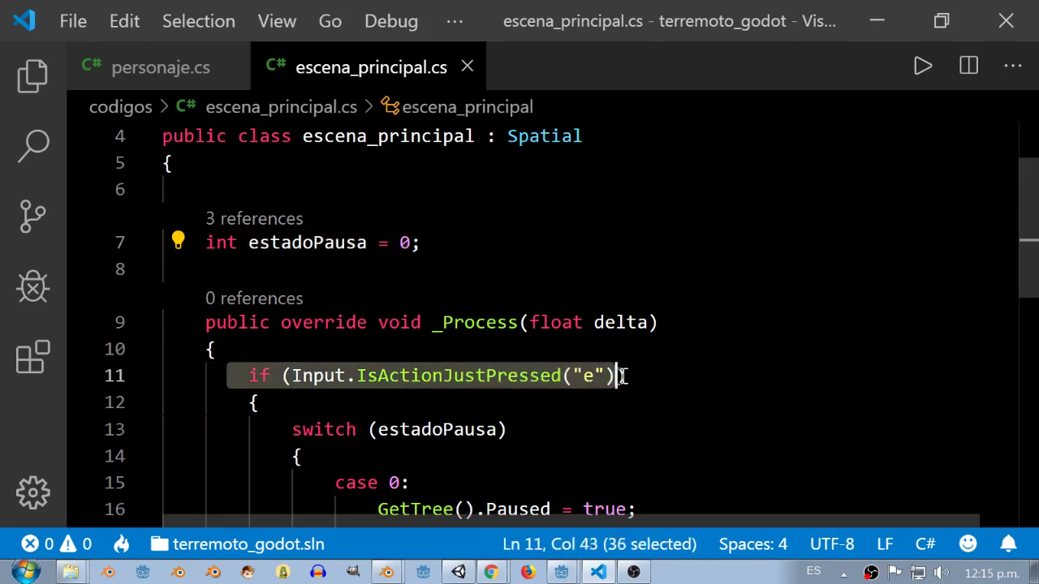
{"action": "scroll", "coordinate": [686, 374], "scroll_direction": "down", "scroll_amount": 2}
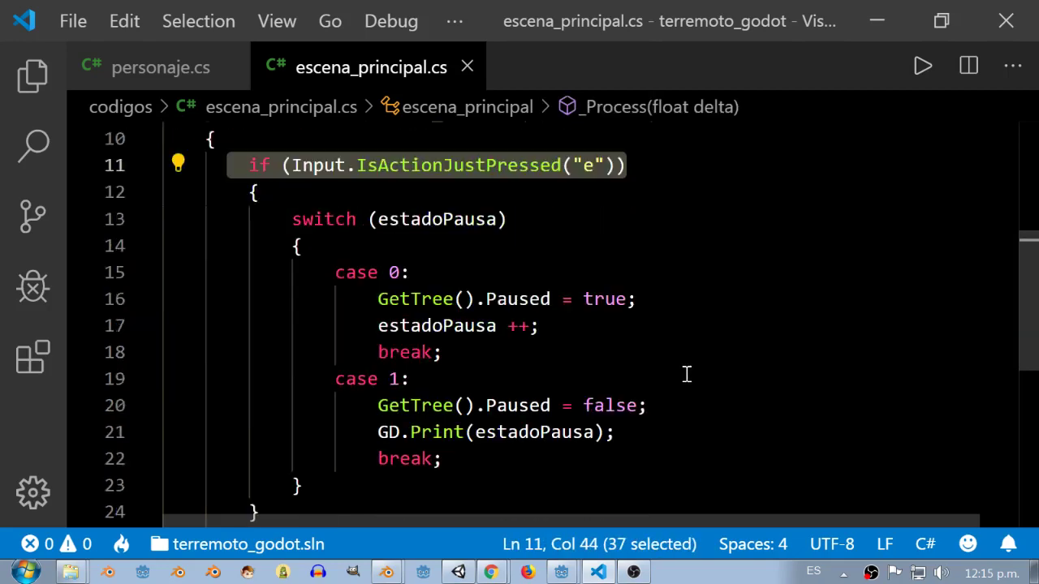
{"action": "mouse_move", "coordinate": [291, 219]}
{"action": "left_mouse_down"}
{"action": "mouse_move", "coordinate": [450, 438]}
{"action": "mouse_move", "coordinate": [441, 382]}
{"action": "mouse_move", "coordinate": [377, 355]}
{"action": "left_mouse_up"}
{"action": "scroll", "coordinate": [529, 355], "scroll_direction": "up", "scroll_amount": 2}
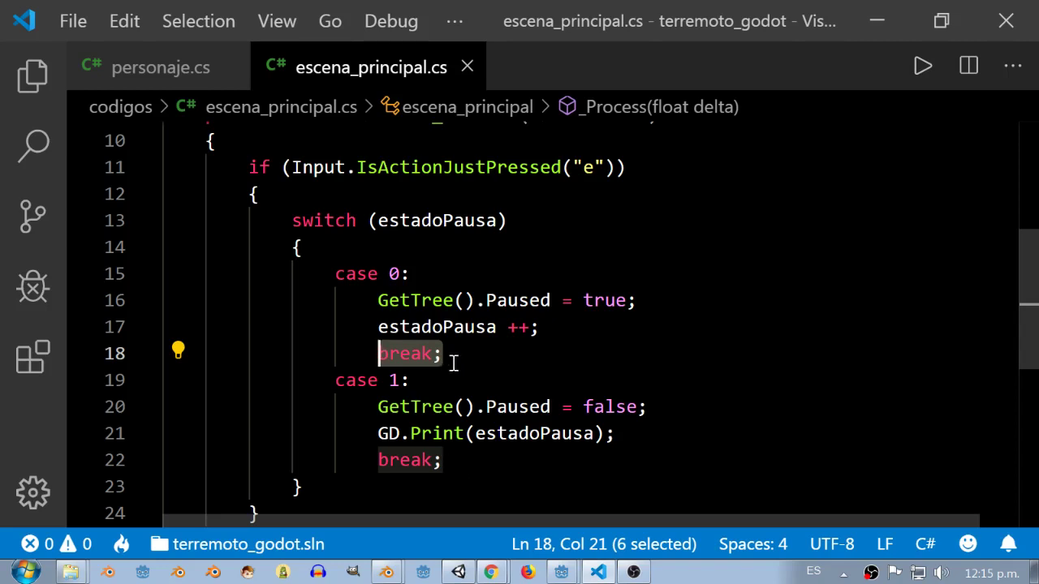
{"action": "left_click", "coordinate": [282, 228]}
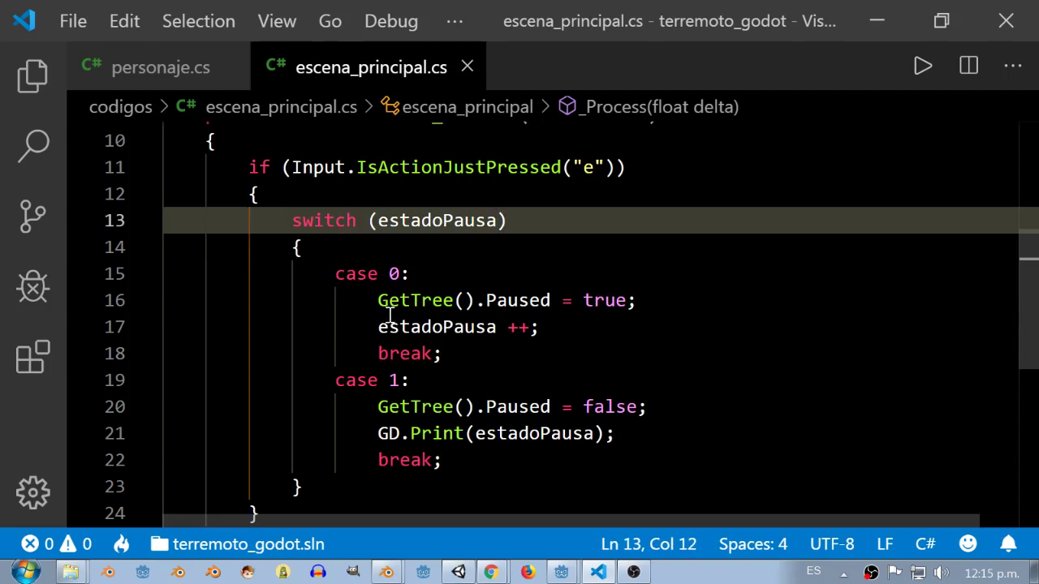
Add the comment '//codigo para poner pause' at the end of line 16
{"action": "left_click", "coordinate": [295, 301]}
{"action": "left_click", "coordinate": [689, 297]}
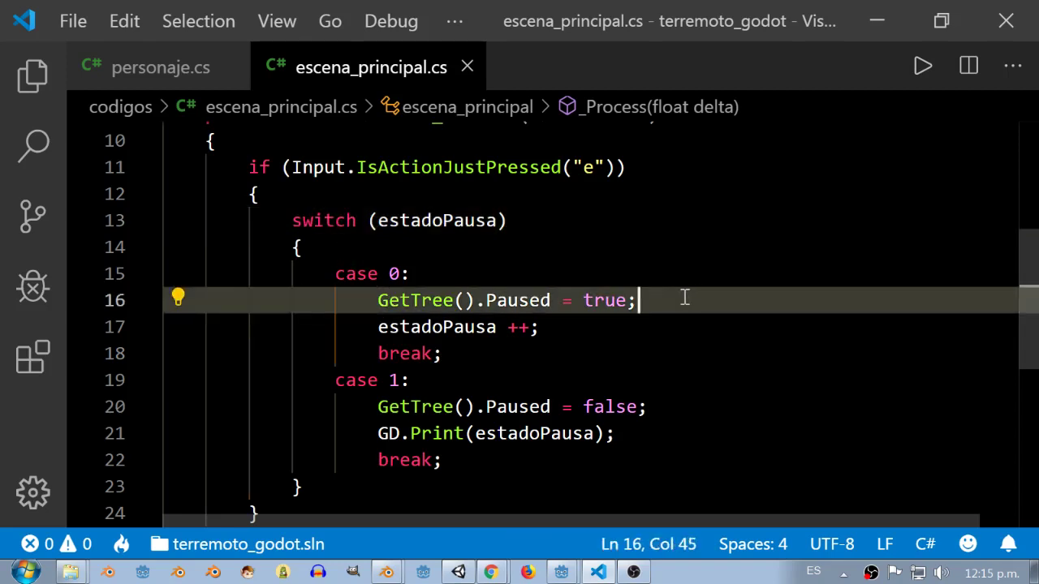
{"action": "type", "text": "//"}
{"action": "key", "text": "BackSpace"}
{"action": "type", "text": "codigo para poner pause"}
Copy that comment to line 20 and change it to '//codigo para sacar el pause'
{"action": "left_click_drag", "start_coordinate": [933, 300], "coordinate": [637, 300]}
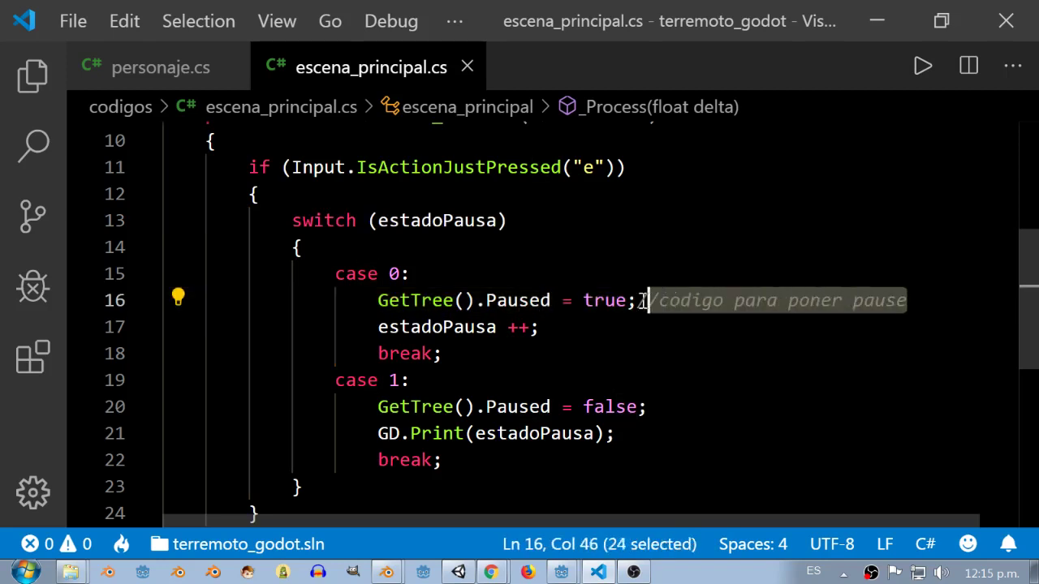
{"action": "key", "text": "ctrl+c"}
{"action": "left_click", "coordinate": [660, 408]}
{"action": "key", "text": "ctrl+v"}
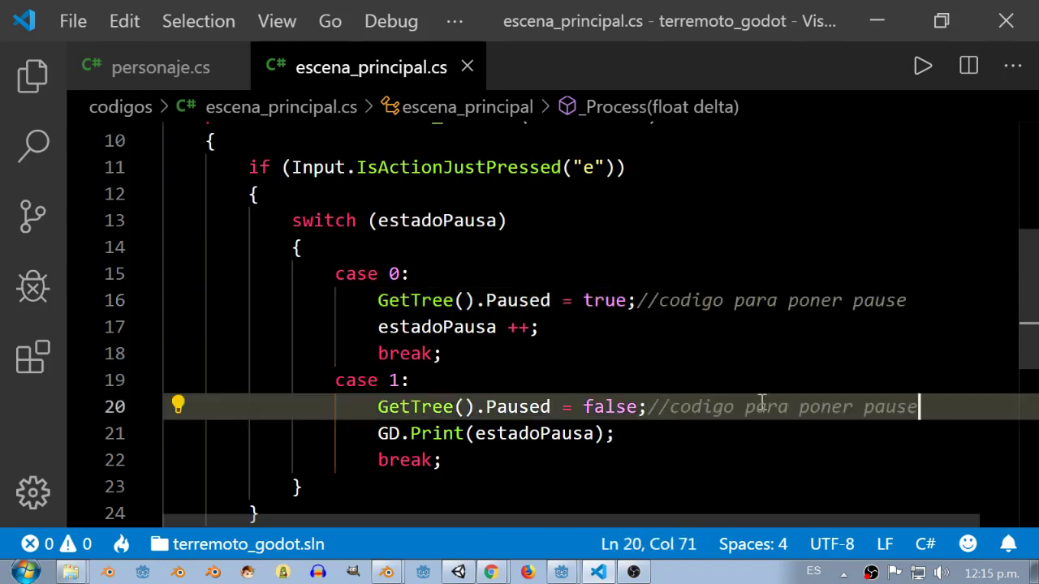
{"action": "left_click_drag", "start_coordinate": [917, 407], "coordinate": [798, 407]}
{"action": "type", "text": "sacar el pause"}
Highlight the pause line and the estadoPausa ++; increment on line 17 to explain them
{"action": "left_click_drag", "start_coordinate": [367, 300], "coordinate": [911, 301]}
{"action": "left_click_drag", "start_coordinate": [539, 327], "coordinate": [378, 326]}
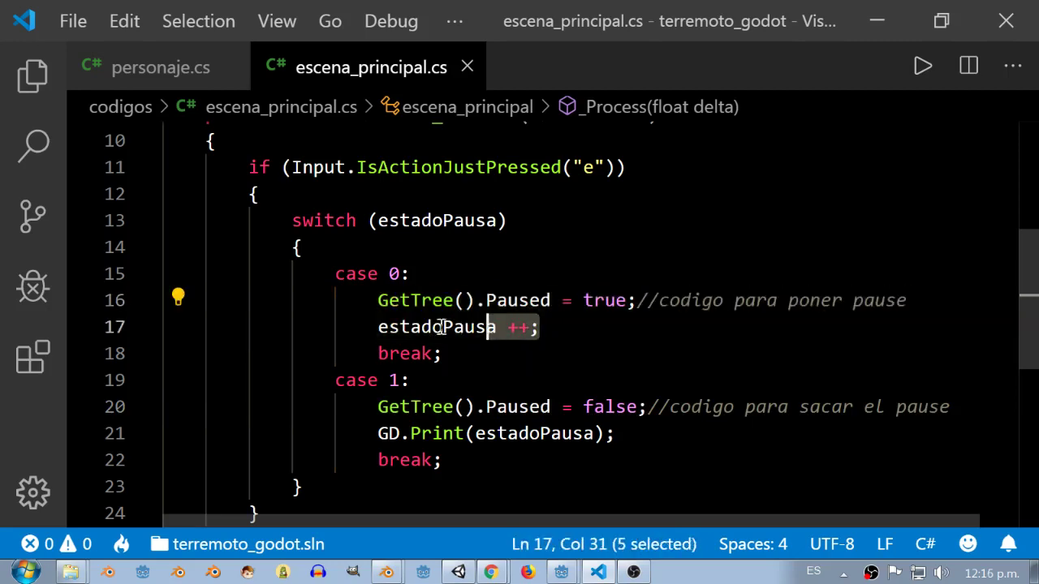
{"action": "scroll", "coordinate": [294, 327], "scroll_direction": "up", "scroll_amount": 3}
{"action": "scroll", "coordinate": [503, 366], "scroll_direction": "down", "scroll_amount": 2}
{"action": "scroll", "coordinate": [469, 323], "scroll_direction": "down", "scroll_amount": 1}
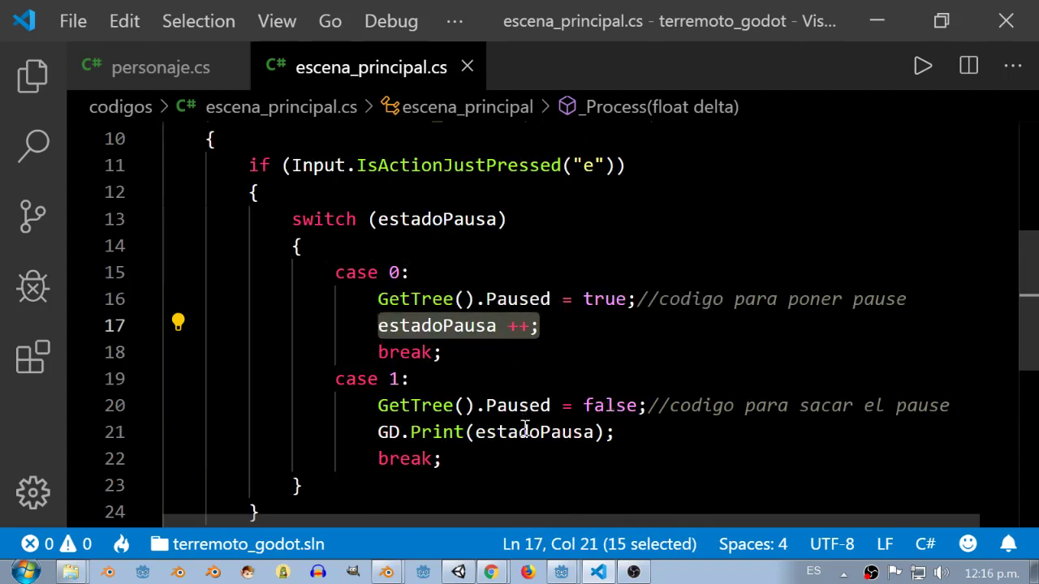
Replace GD.Print(estadoPausa); on line 21 with estadoPausa --;
{"action": "mouse_move", "coordinate": [484, 328]}
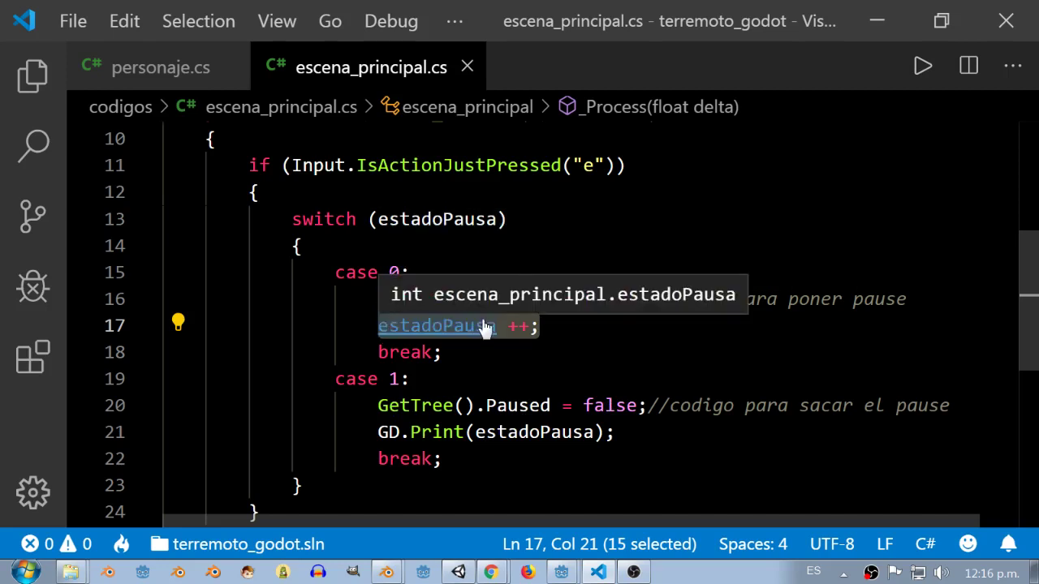
{"action": "left_click", "coordinate": [623, 431]}
{"action": "left_click_drag", "start_coordinate": [367, 432], "coordinate": [674, 432]}
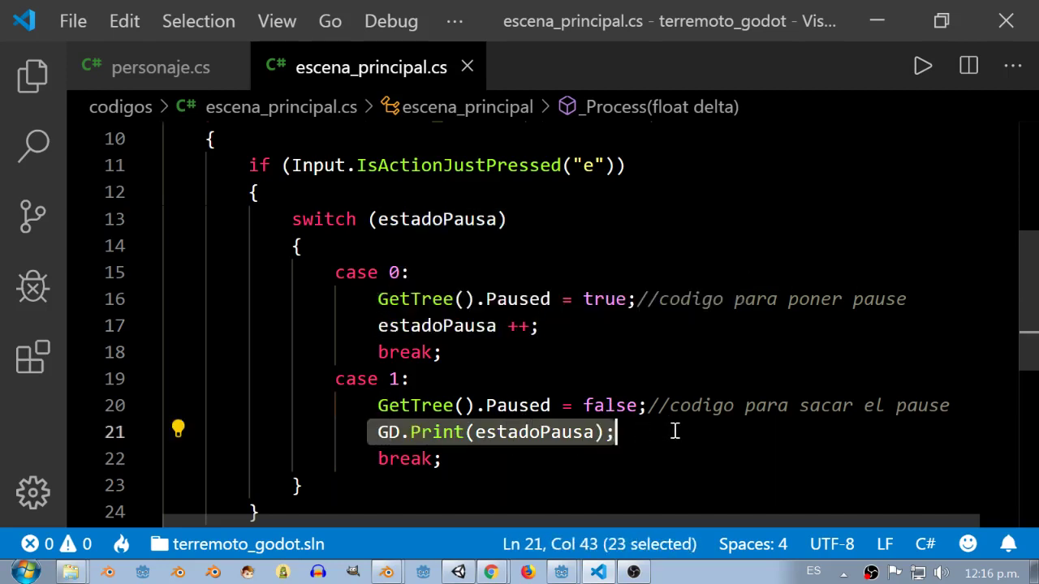
{"action": "key", "text": "BackSpace"}
{"action": "key", "text": "ctrl+v"}
{"action": "key", "text": "Left"}
{"action": "key", "text": "BackSpace"}
{"action": "key", "text": "BackSpace"}
{"action": "type", "text": "--"}
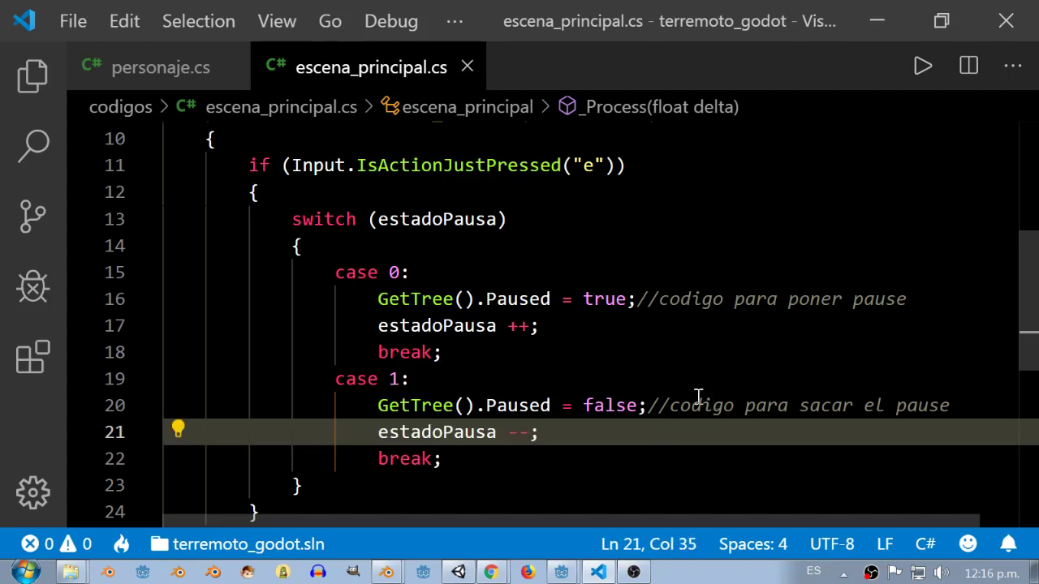
Check the escena_principal root node's pause mode, leaving it on Process
{"action": "left_click", "coordinate": [562, 572]}
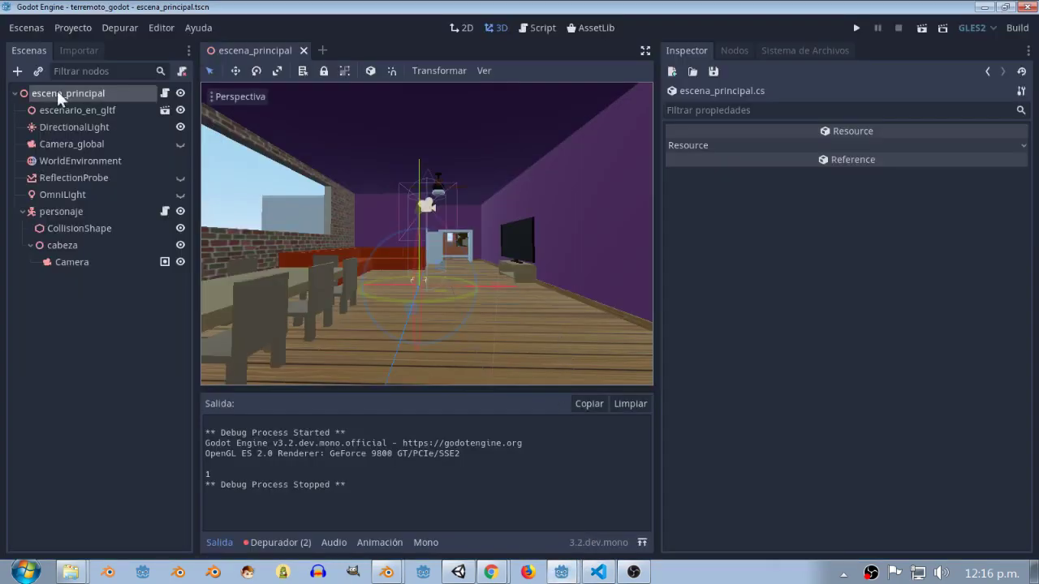
{"action": "left_click", "coordinate": [57, 92]}
{"action": "left_click", "coordinate": [902, 217]}
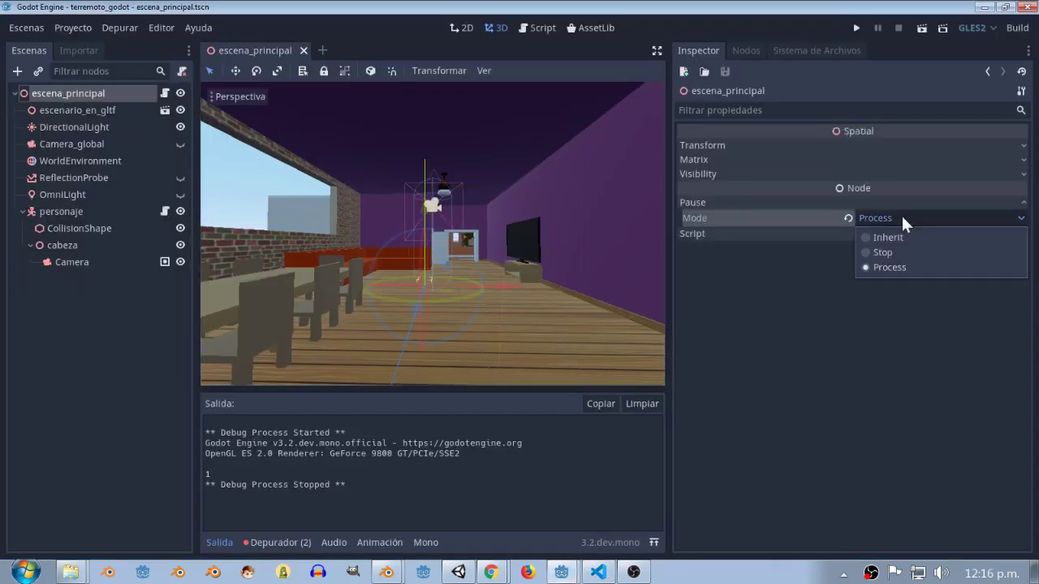
{"action": "left_click", "coordinate": [897, 269]}
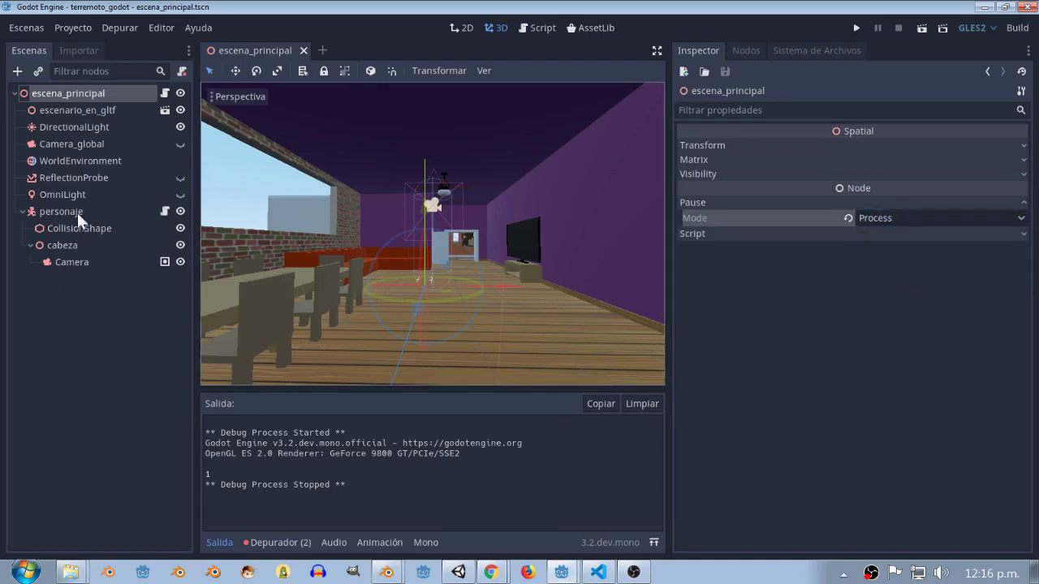
Try personaje's pause mode on Stop, then set it back to Inherit
{"action": "left_click", "coordinate": [77, 212]}
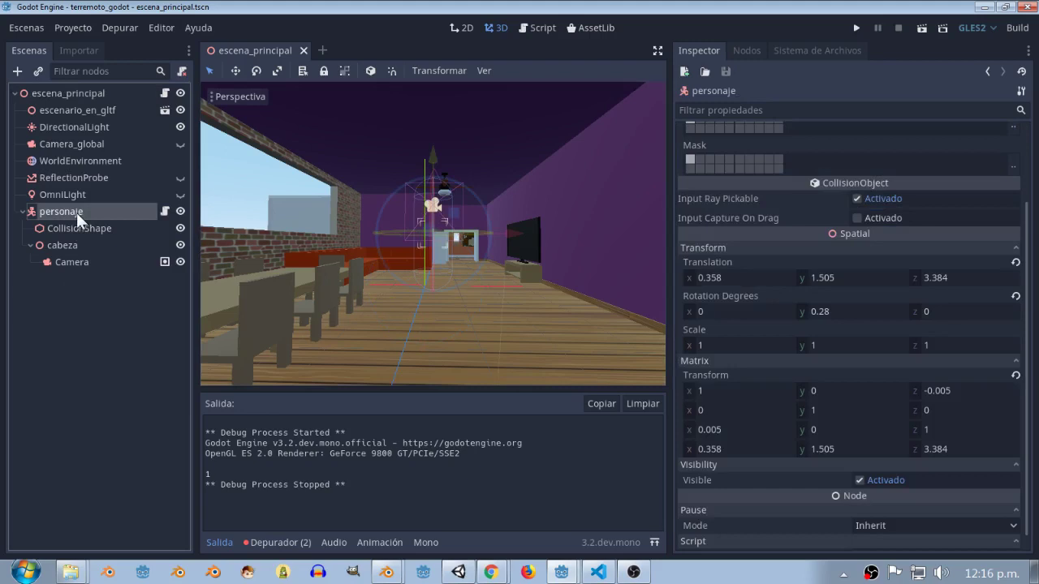
{"action": "left_click", "coordinate": [876, 524]}
{"action": "left_click", "coordinate": [878, 533]}
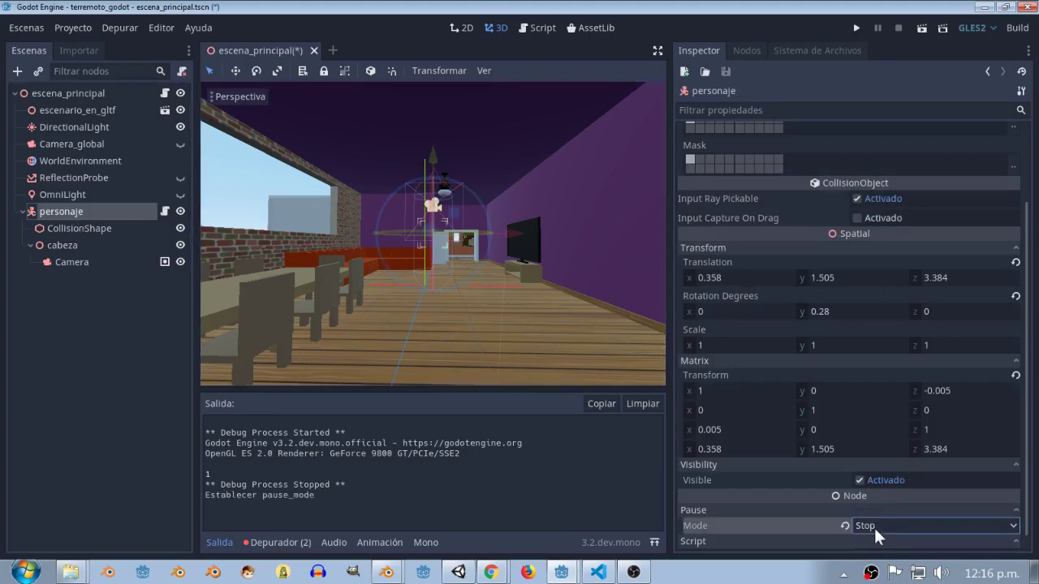
{"action": "left_click", "coordinate": [872, 524]}
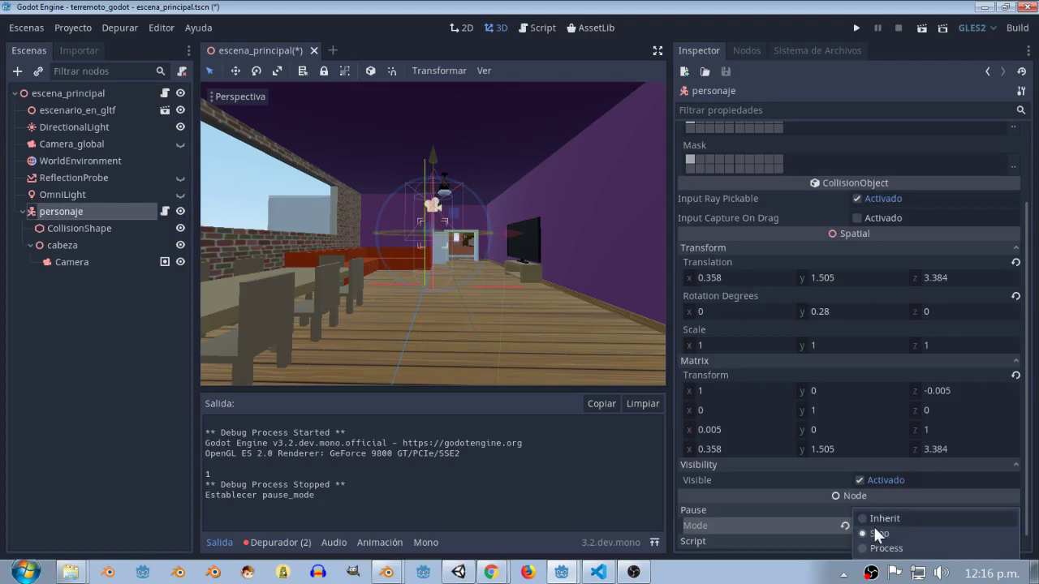
{"action": "left_click", "coordinate": [879, 519]}
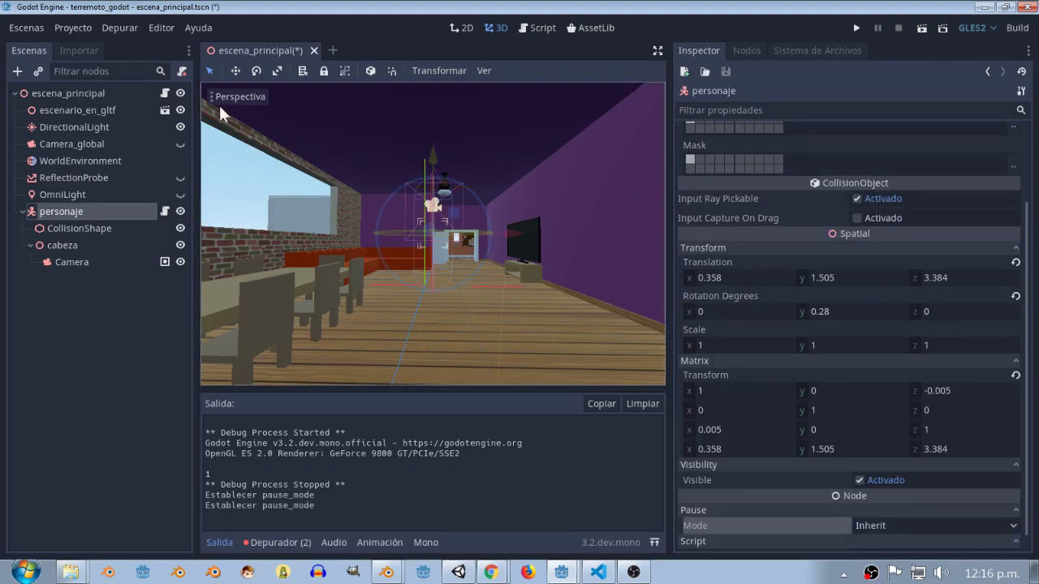
Compare with the root node, set personaje's pause mode to Stop, and run the project
{"action": "left_click", "coordinate": [64, 92]}
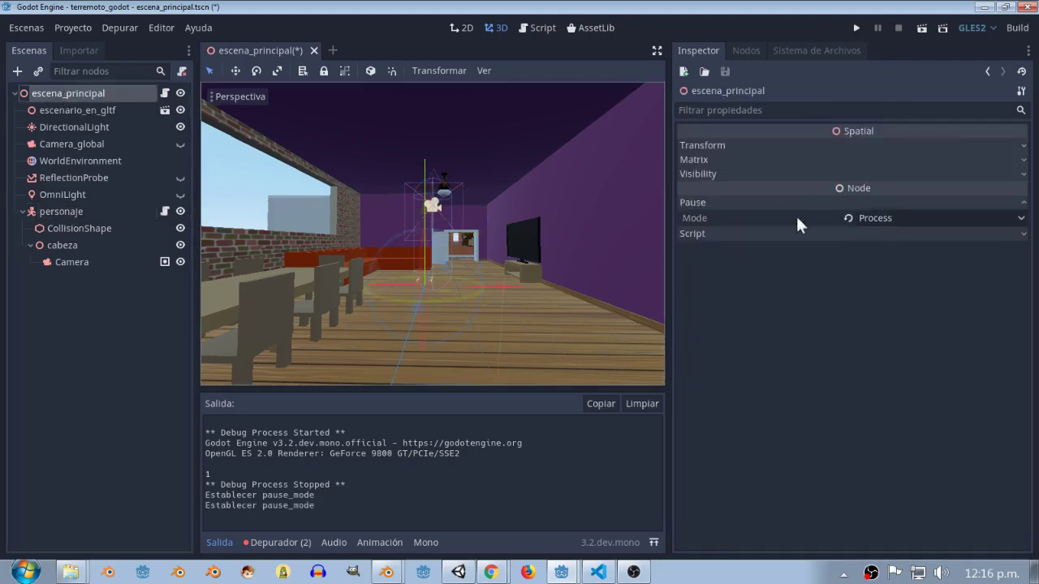
{"action": "left_click", "coordinate": [72, 211]}
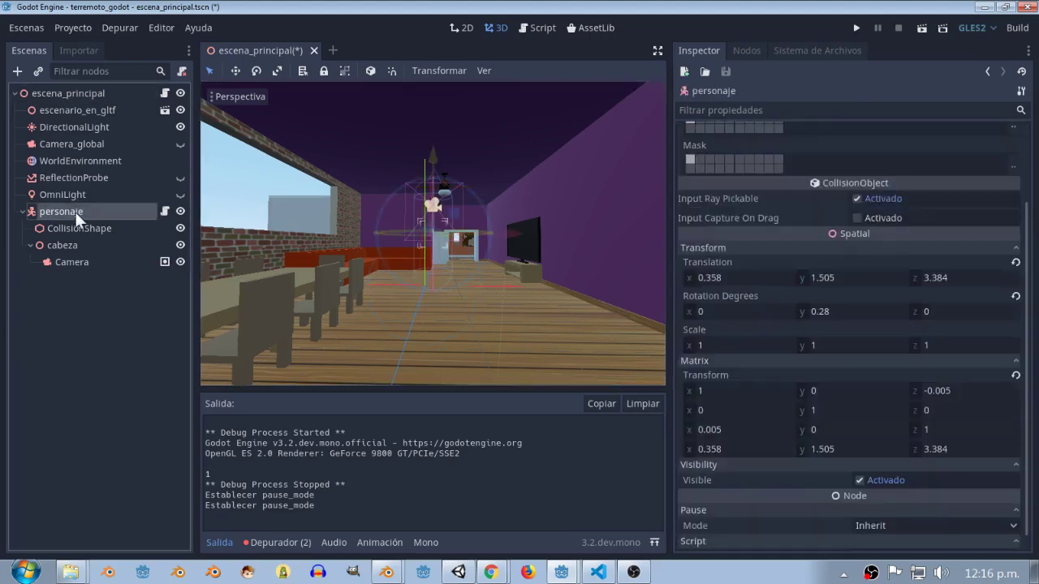
{"action": "left_click", "coordinate": [883, 524]}
{"action": "left_click", "coordinate": [883, 531]}
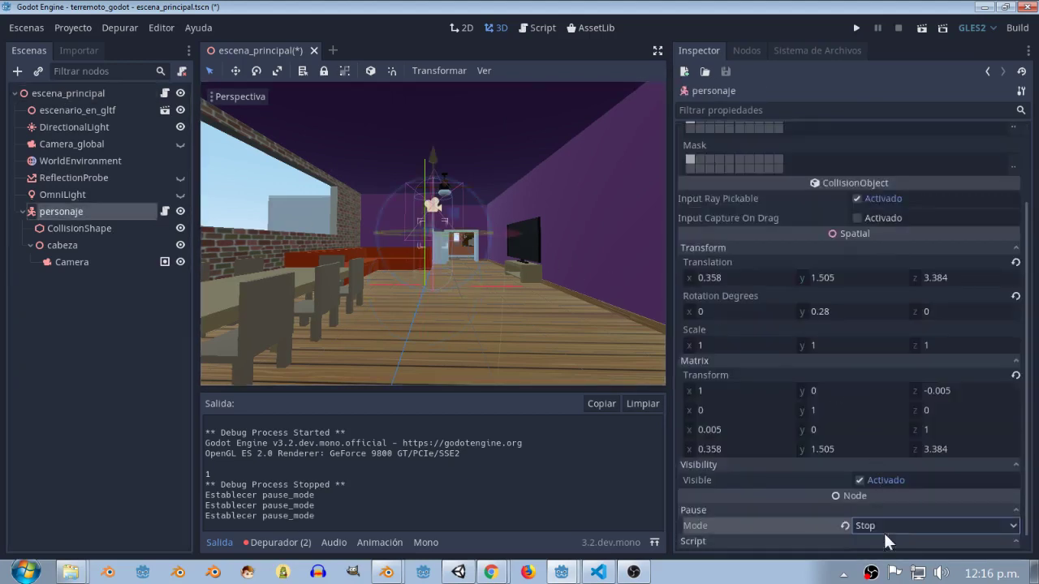
{"action": "left_click", "coordinate": [855, 28]}
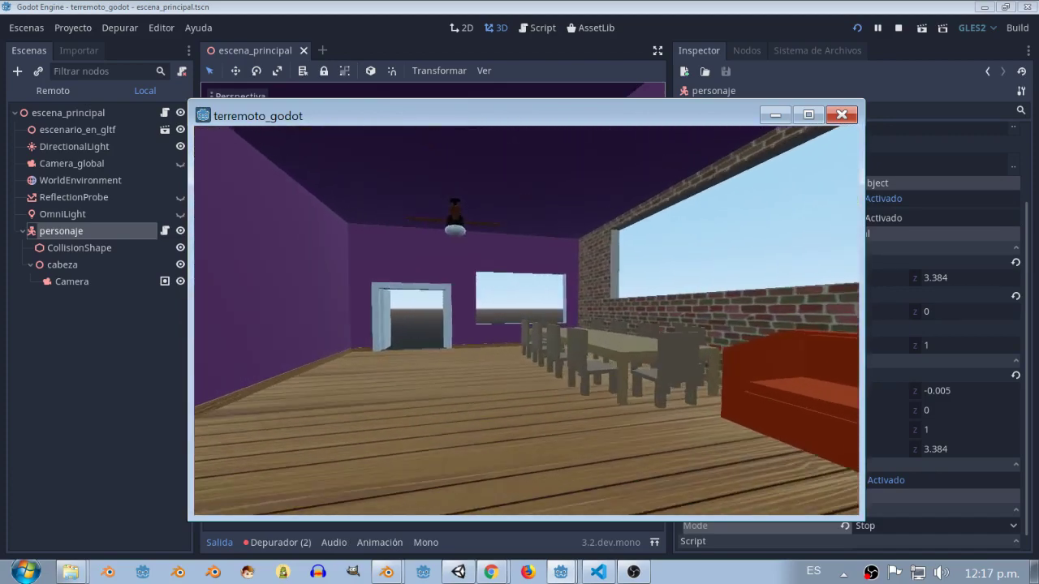
Walk the character through the house with W, quit with Escape, and return to VS Code
{"action": "key", "text": "w"}
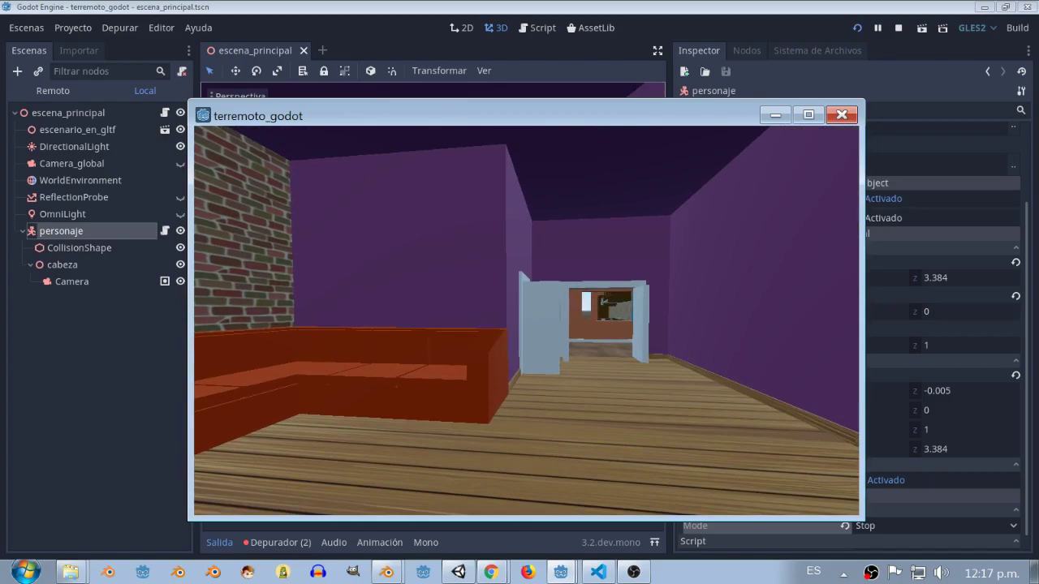
{"action": "key", "text": "w"}
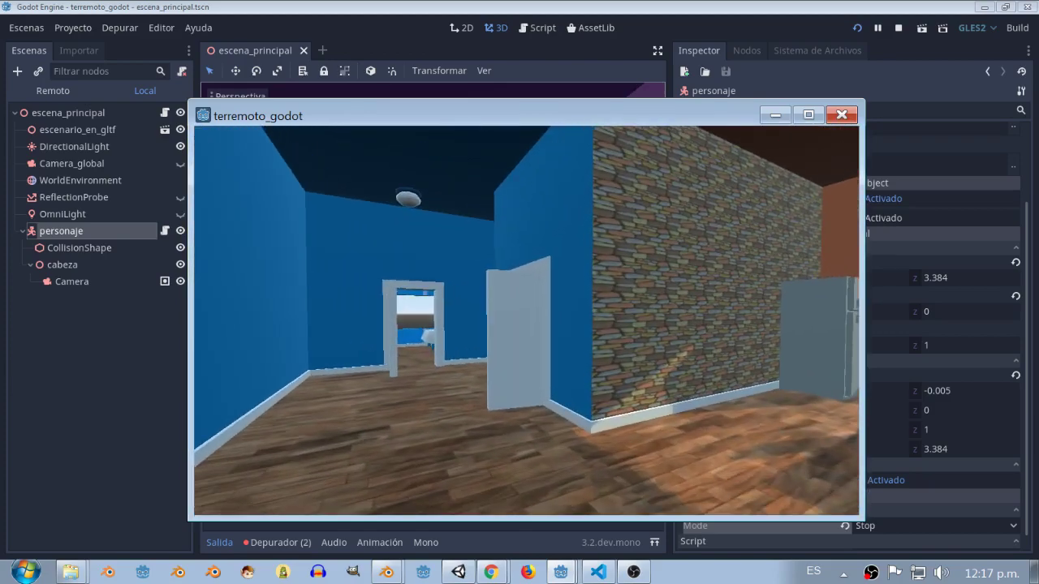
{"action": "key", "text": "w"}
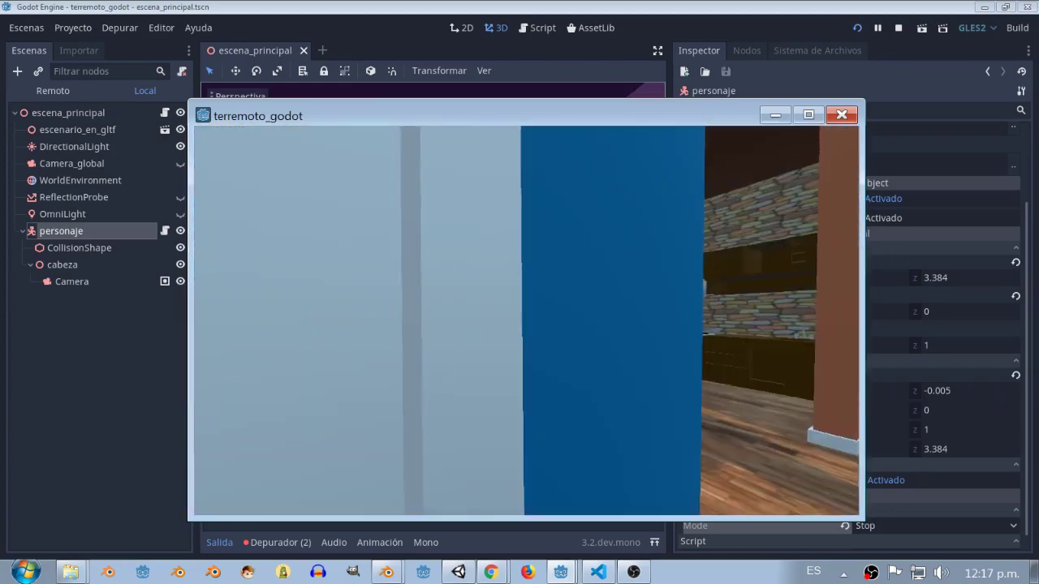
{"action": "key", "text": "w"}
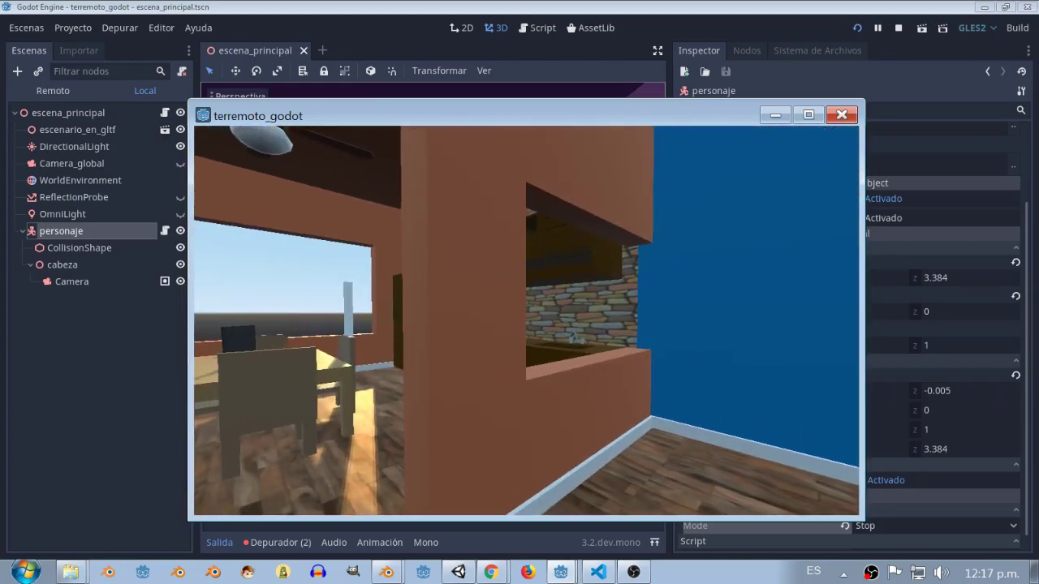
{"action": "key", "text": "Escape"}
{"action": "left_click", "coordinate": [607, 572]}
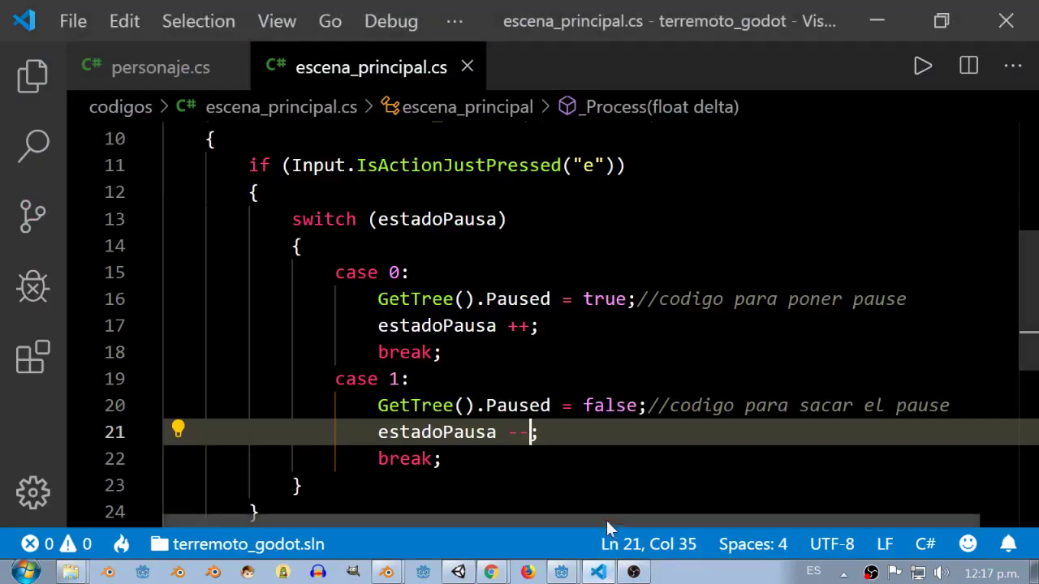